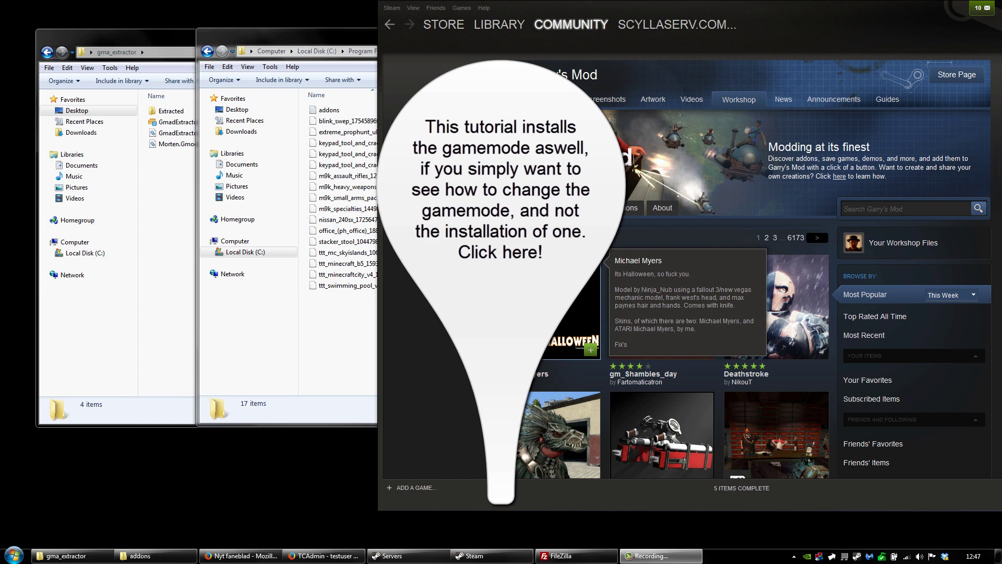
Locate the extreme_prophunt_ulx_edition and office_(ph_office) addon files in the addons folder
{"action": "left_click", "coordinate": [834, 508]}
{"action": "scroll", "coordinate": [470, 276], "scroll_direction": "down", "scroll_amount": 1}
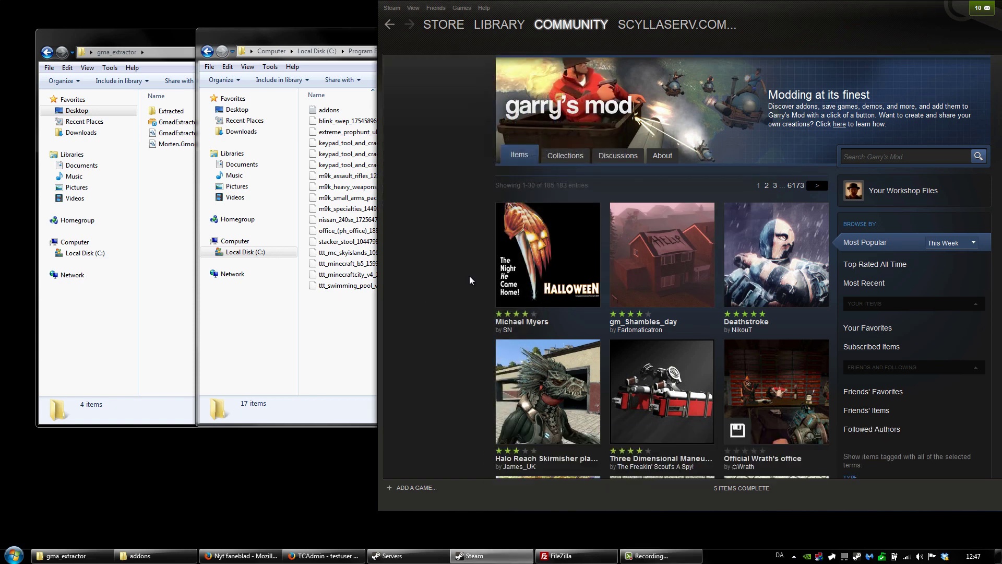
{"action": "scroll", "coordinate": [469, 275], "scroll_direction": "down", "scroll_amount": 1}
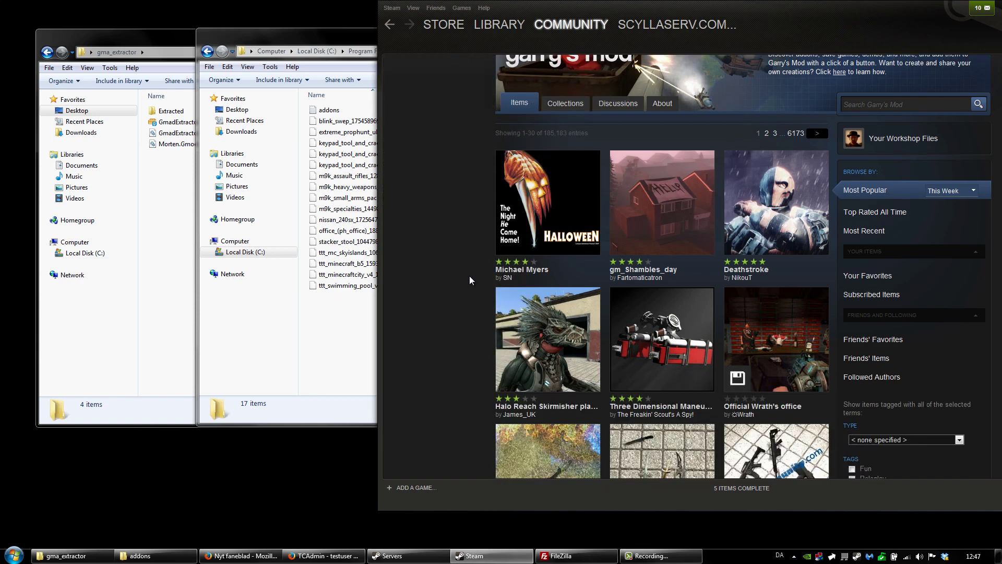
{"action": "scroll", "coordinate": [470, 276], "scroll_direction": "down", "scroll_amount": 1}
{"action": "scroll", "coordinate": [470, 277], "scroll_direction": "down", "scroll_amount": 1}
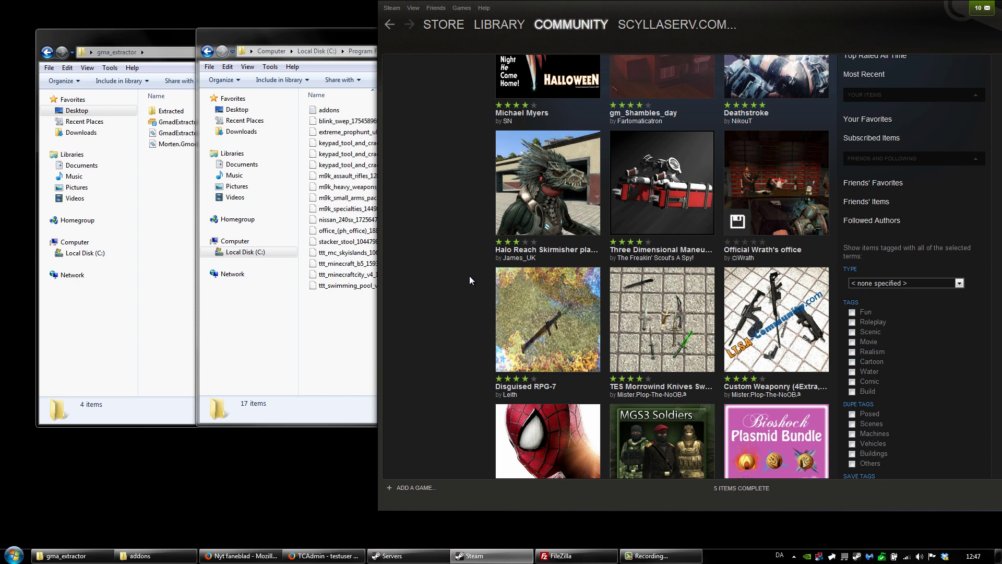
{"action": "left_click", "coordinate": [348, 133]}
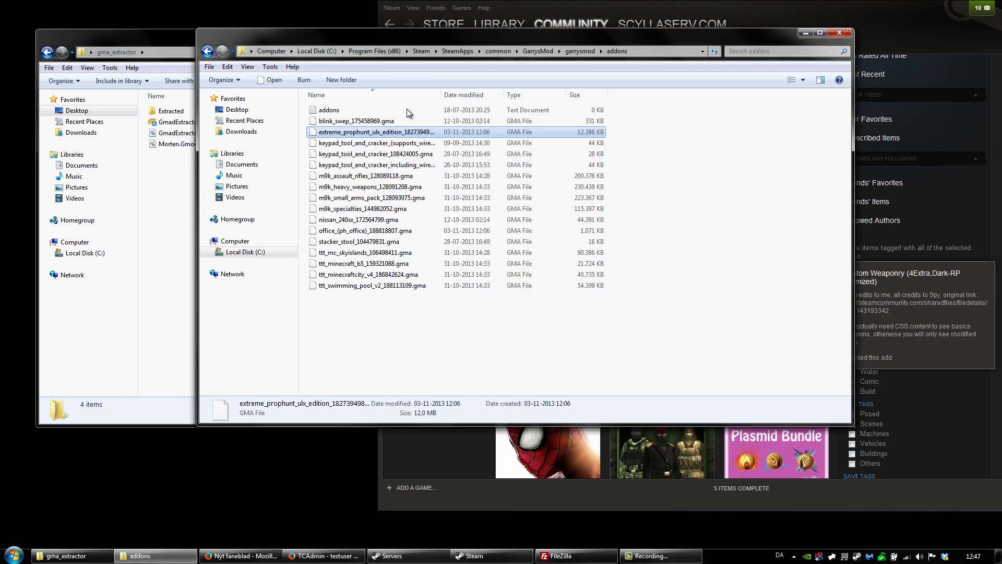
{"action": "mouse_move", "coordinate": [661, 398]}
{"action": "left_click", "coordinate": [901, 313]}
{"action": "scroll", "coordinate": [955, 319], "scroll_direction": "up", "scroll_amount": 3}
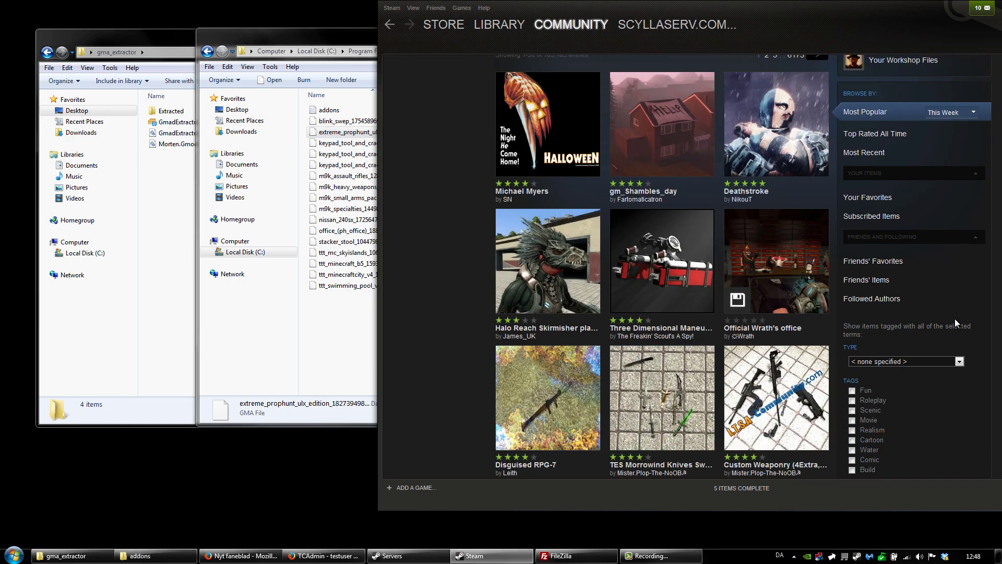
{"action": "scroll", "coordinate": [954, 319], "scroll_direction": "up", "scroll_amount": 2}
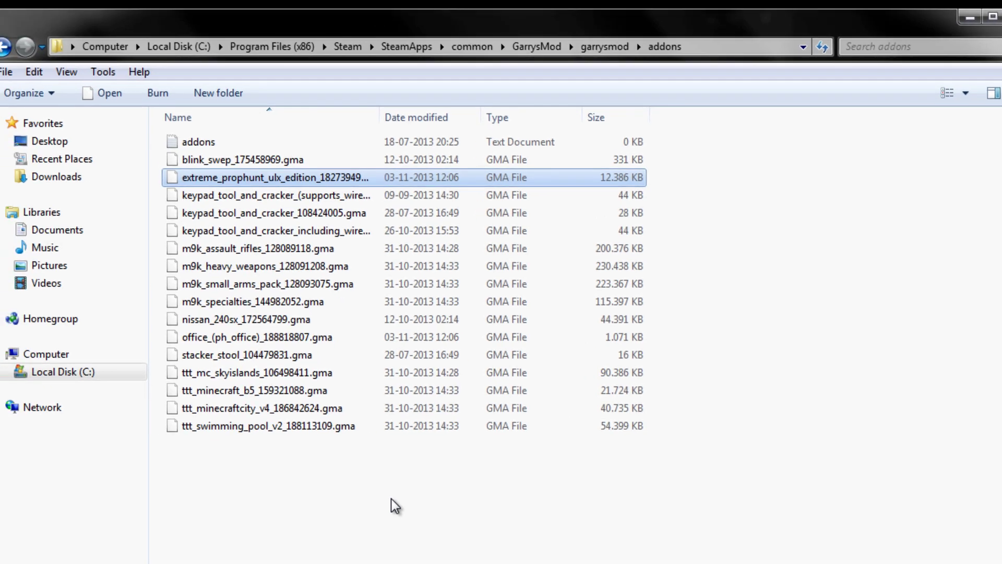
{"action": "left_click", "coordinate": [393, 505]}
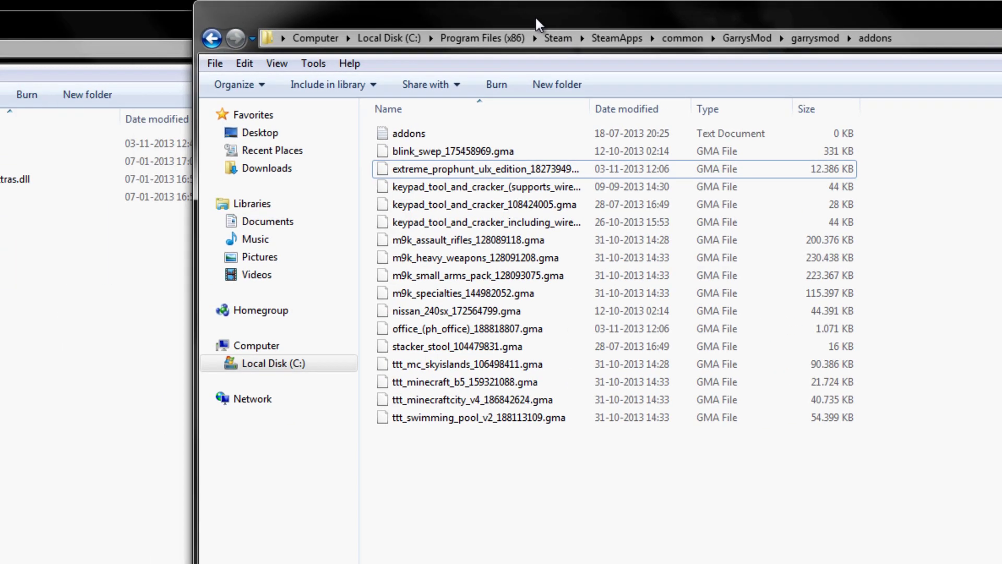
{"action": "left_click", "coordinate": [533, 166]}
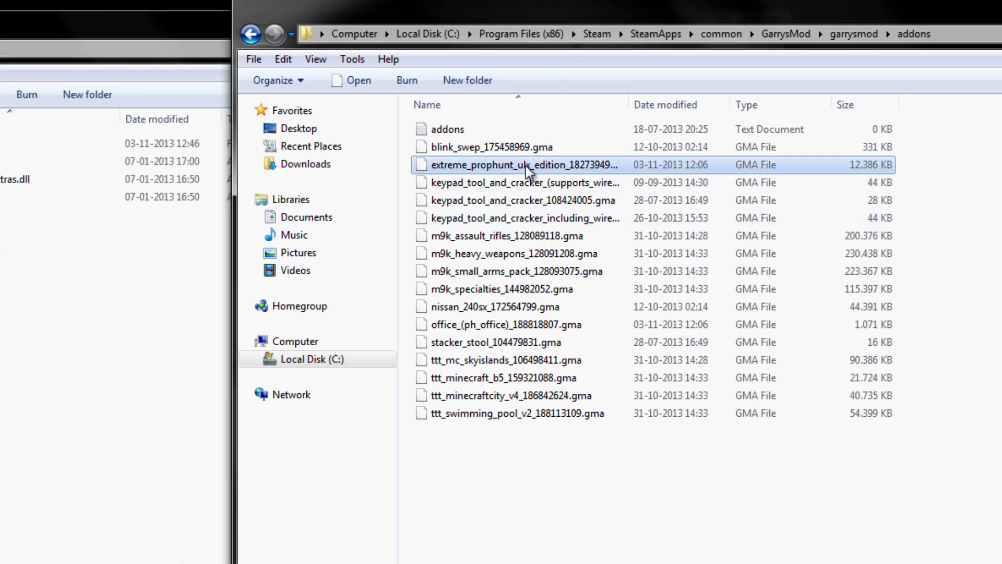
{"action": "left_click", "coordinate": [487, 325], "text": "shift"}
{"action": "left_click", "coordinate": [532, 357]}
{"action": "left_click", "coordinate": [517, 325]}
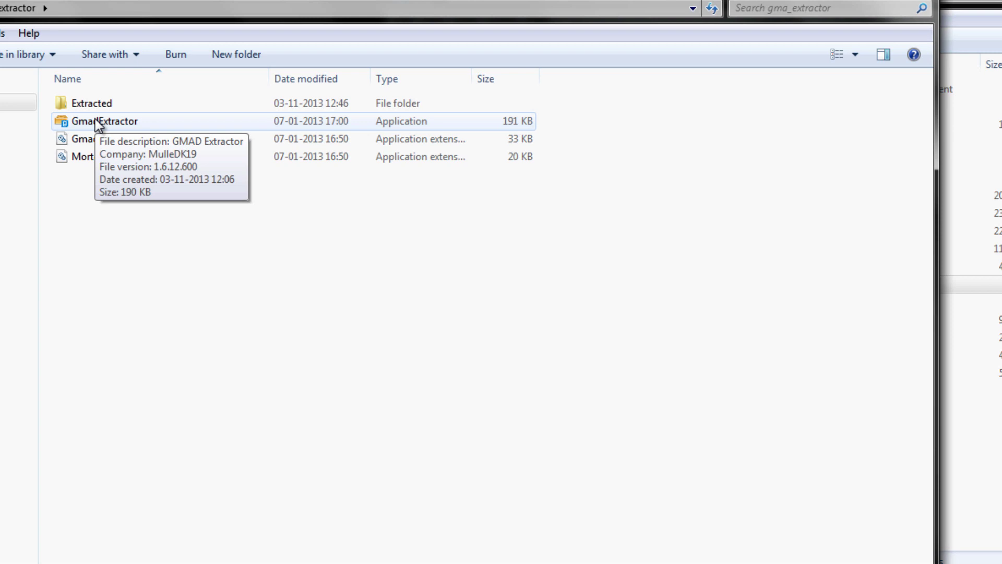
Open the Extreme PropHunt archive in GMAD Extractor and extract everything into the Extracted folder
{"action": "double_click", "coordinate": [98, 125]}
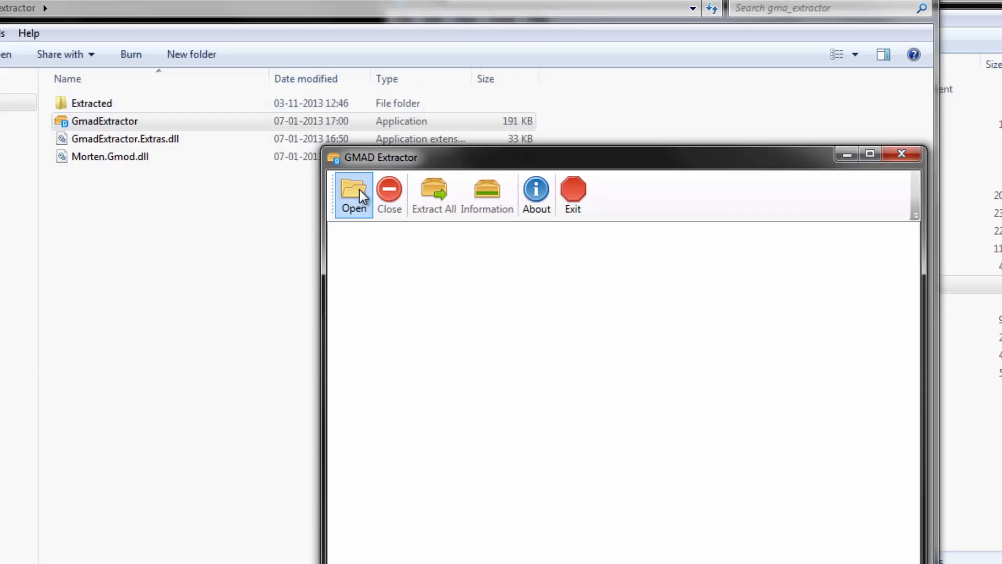
{"action": "left_click", "coordinate": [351, 193]}
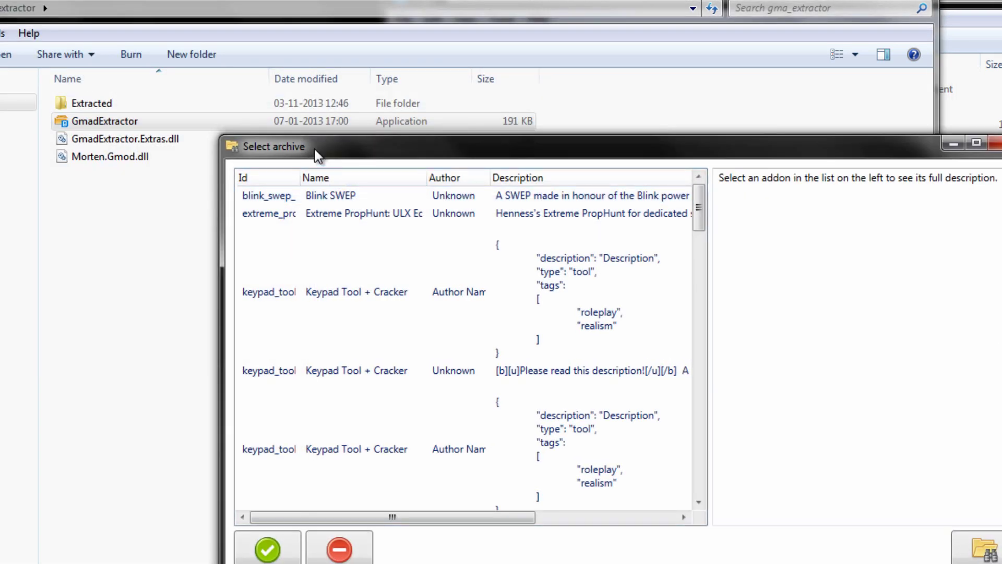
{"action": "left_click_drag", "start_coordinate": [315, 150], "coordinate": [594, 81]}
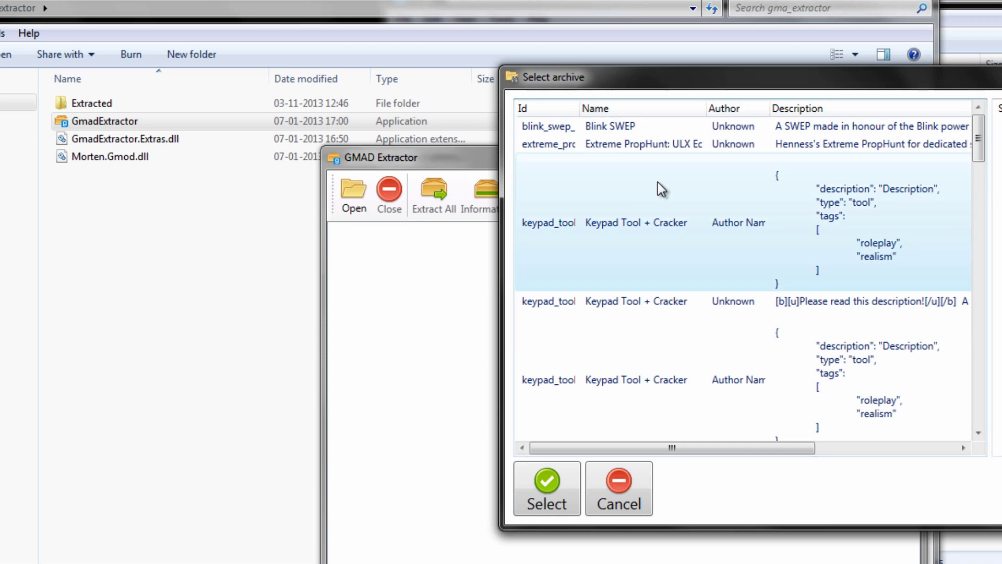
{"action": "left_click", "coordinate": [556, 143]}
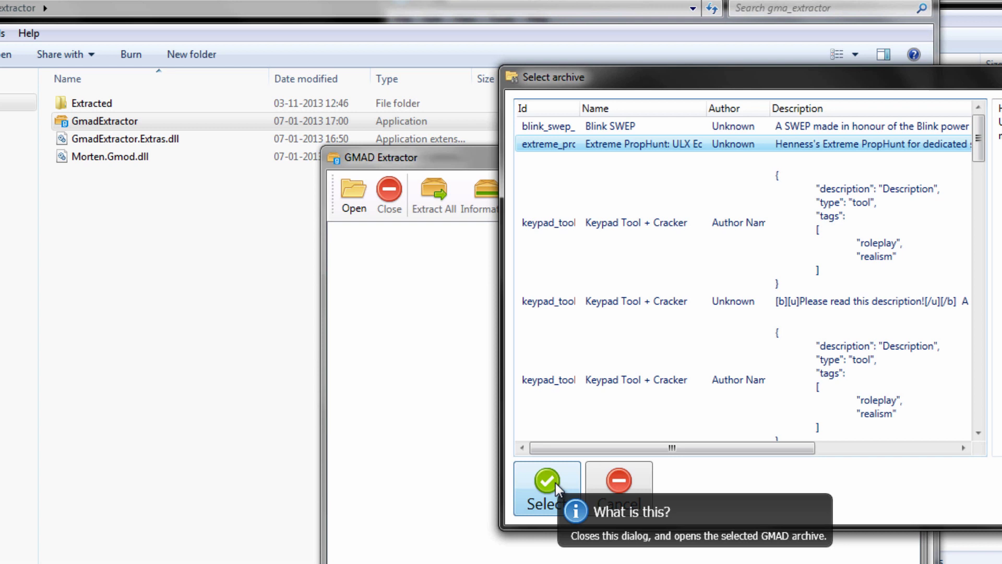
{"action": "left_click", "coordinate": [556, 484]}
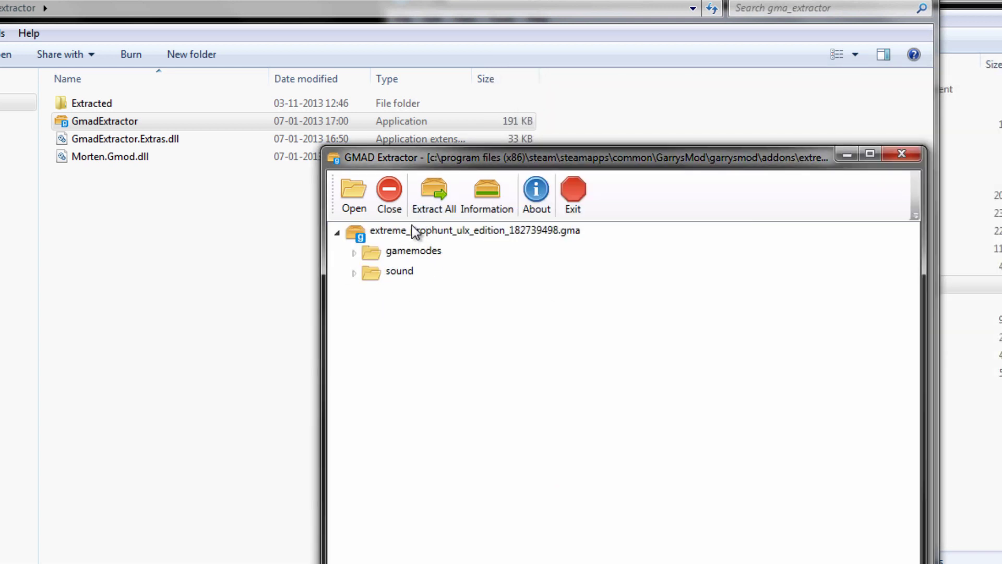
{"action": "left_click", "coordinate": [440, 198]}
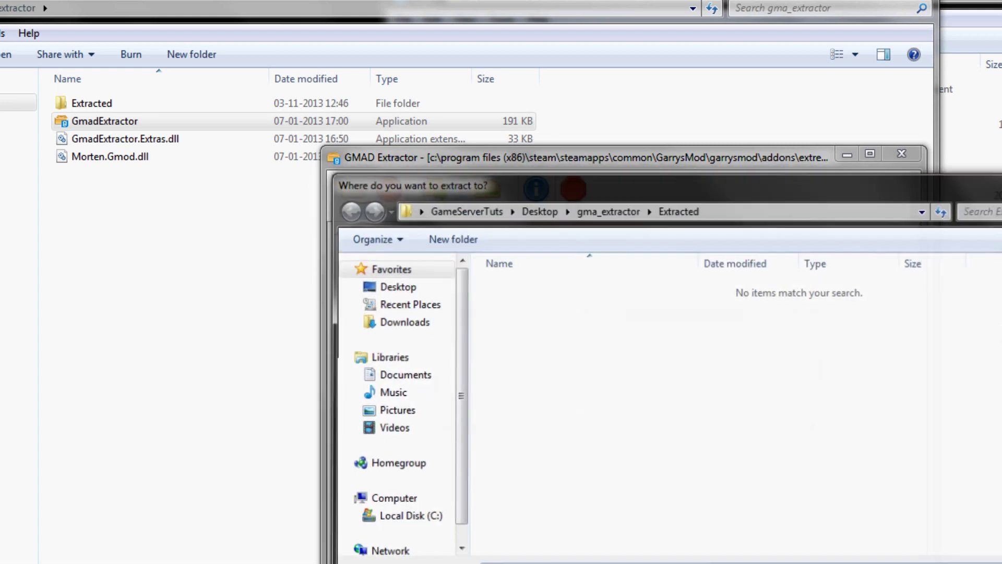
{"action": "key", "text": "Return"}
{"action": "key", "text": "Return"}
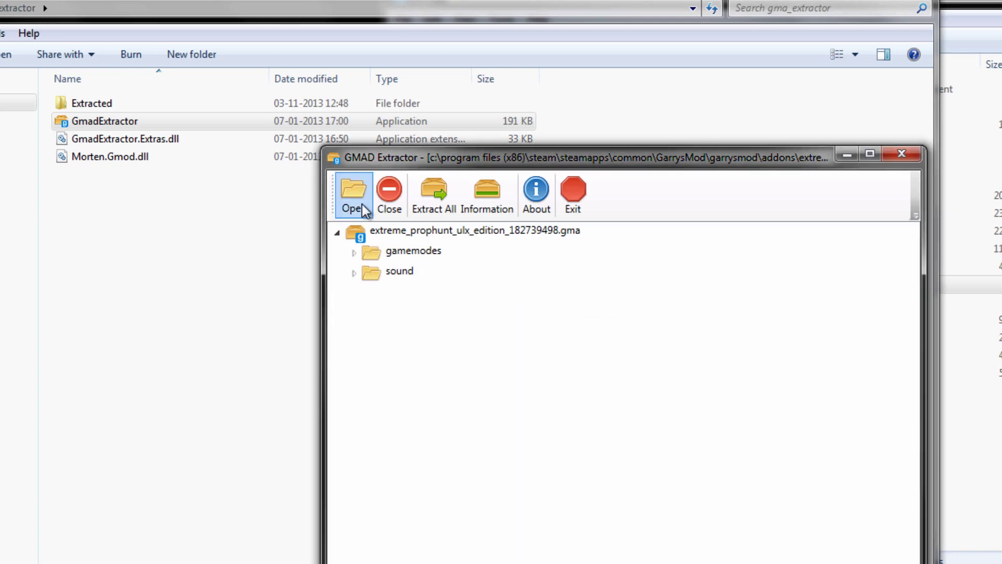
Open the office_(ph_office) map archive and extract all its files into the Extracted folder
{"action": "left_click", "coordinate": [352, 195]}
{"action": "left_click_drag", "start_coordinate": [706, 231], "coordinate": [691, 294]}
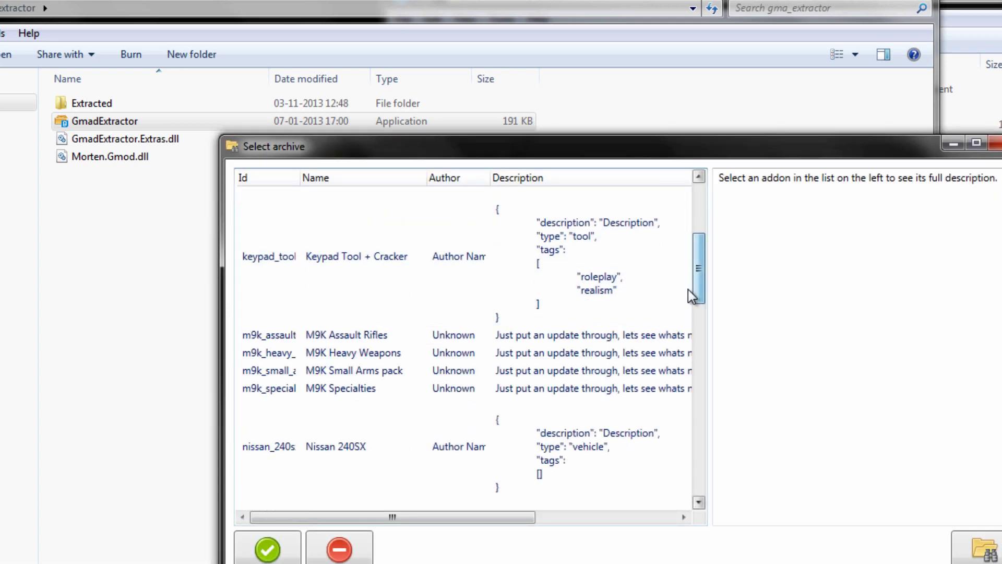
{"action": "left_click", "coordinate": [369, 248]}
{"action": "left_click", "coordinate": [381, 484]}
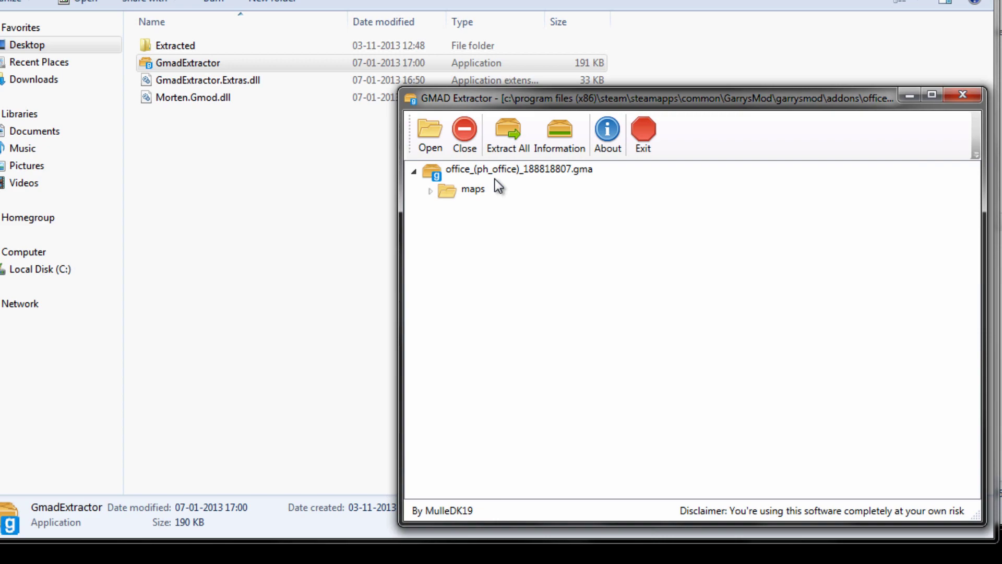
{"action": "left_click", "coordinate": [508, 132]}
{"action": "key", "text": "Return"}
{"action": "left_click", "coordinate": [909, 452]}
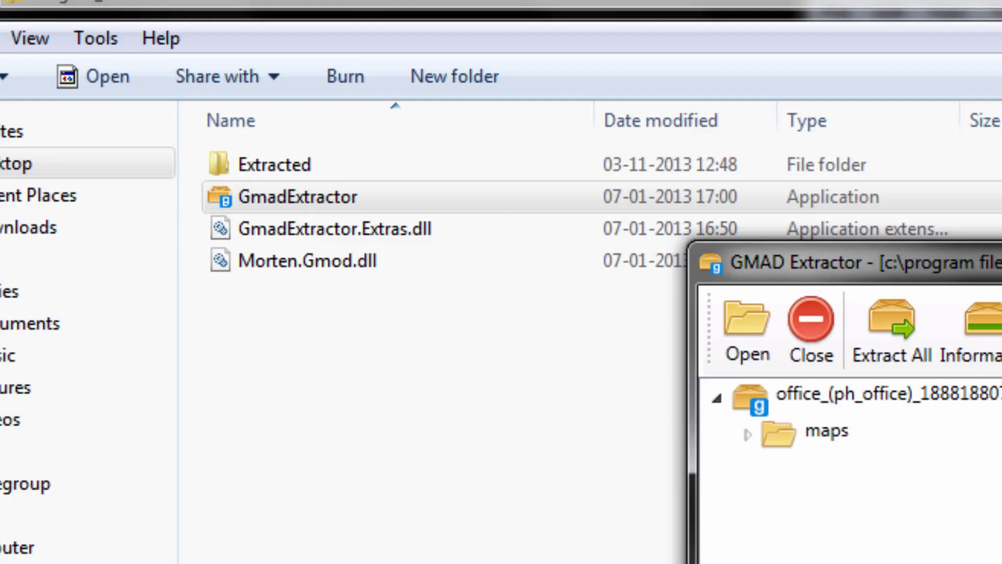
Review the Extracted folder's gamemodes, maps and sound folders, checking inside gamemodes
{"action": "left_click", "coordinate": [242, 190]}
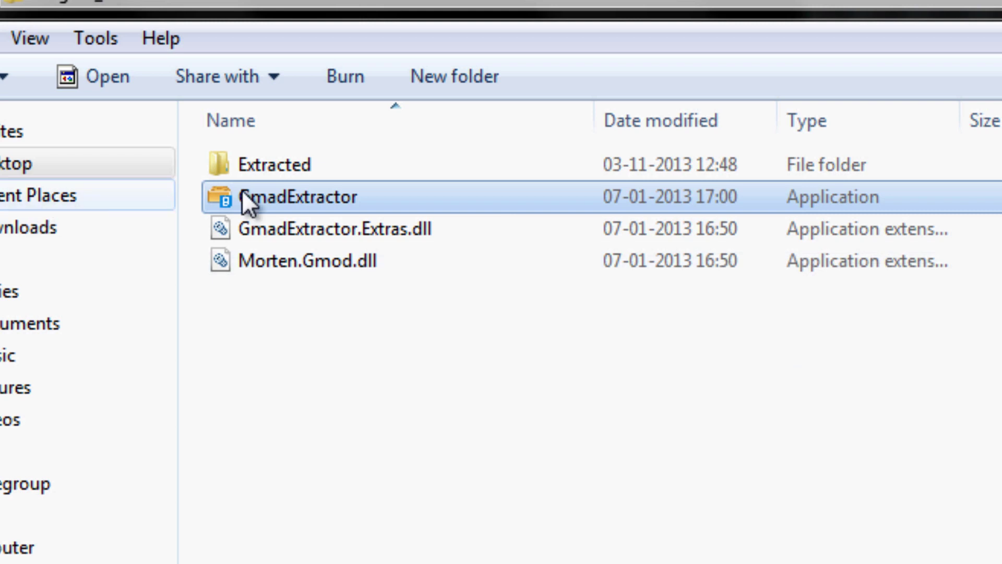
{"action": "double_click", "coordinate": [304, 172]}
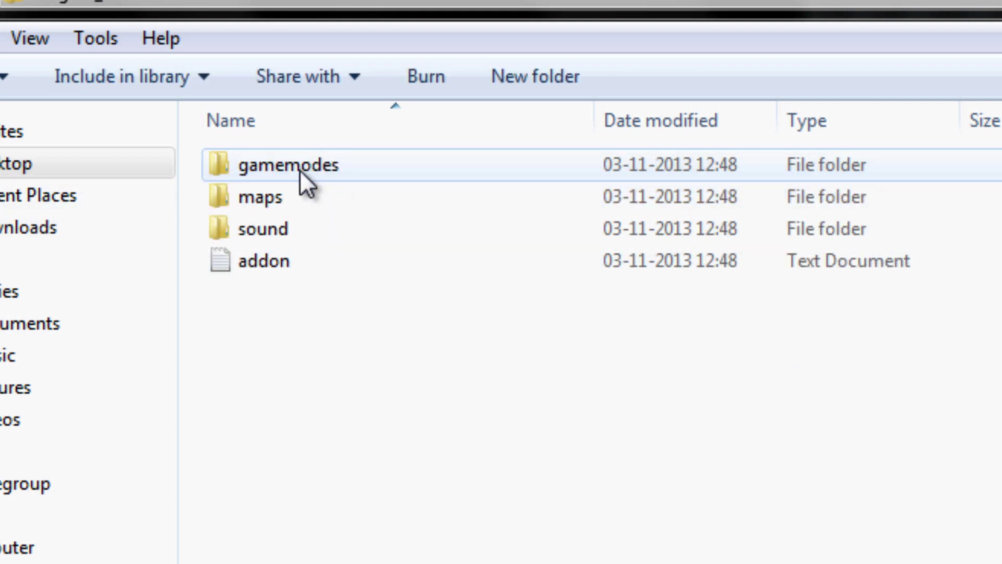
{"action": "left_click", "coordinate": [301, 170]}
{"action": "left_click", "coordinate": [286, 205]}
{"action": "left_click", "coordinate": [281, 233]}
{"action": "left_click", "coordinate": [449, 457]}
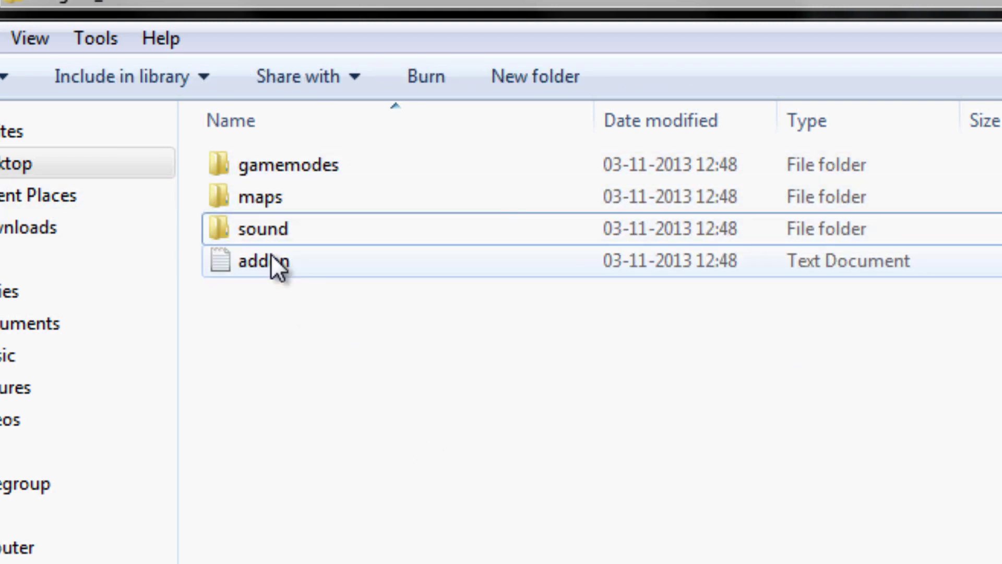
{"action": "double_click", "coordinate": [291, 166]}
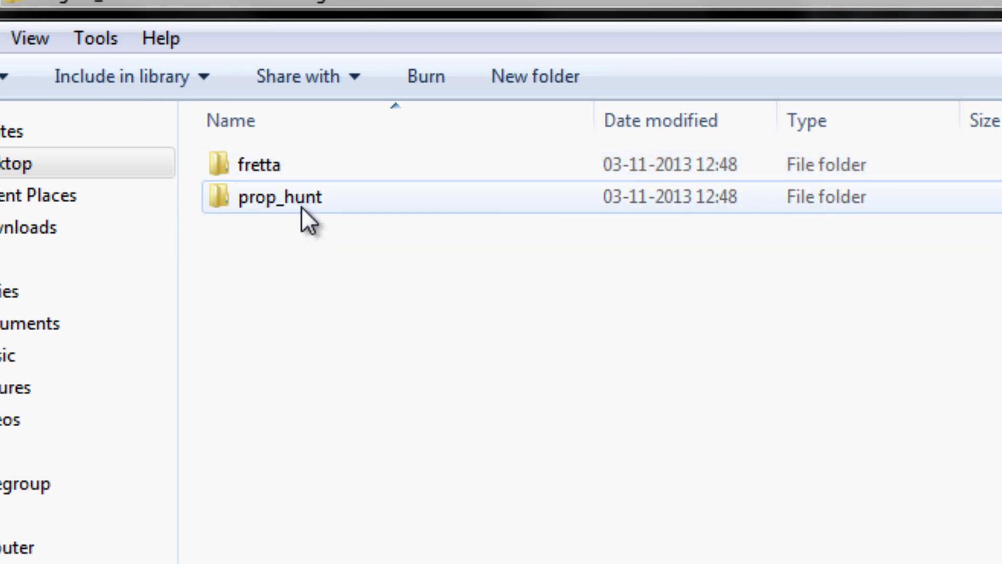
{"action": "key", "text": "alt+Left"}
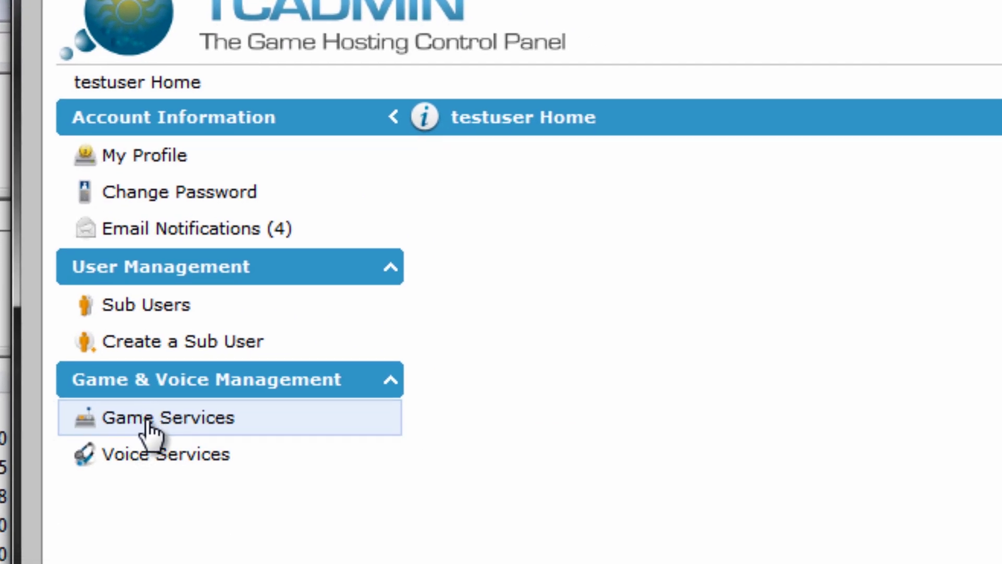
Open the GMod server's service page and select its IP 144.76.196.74
{"action": "left_click", "coordinate": [153, 432]}
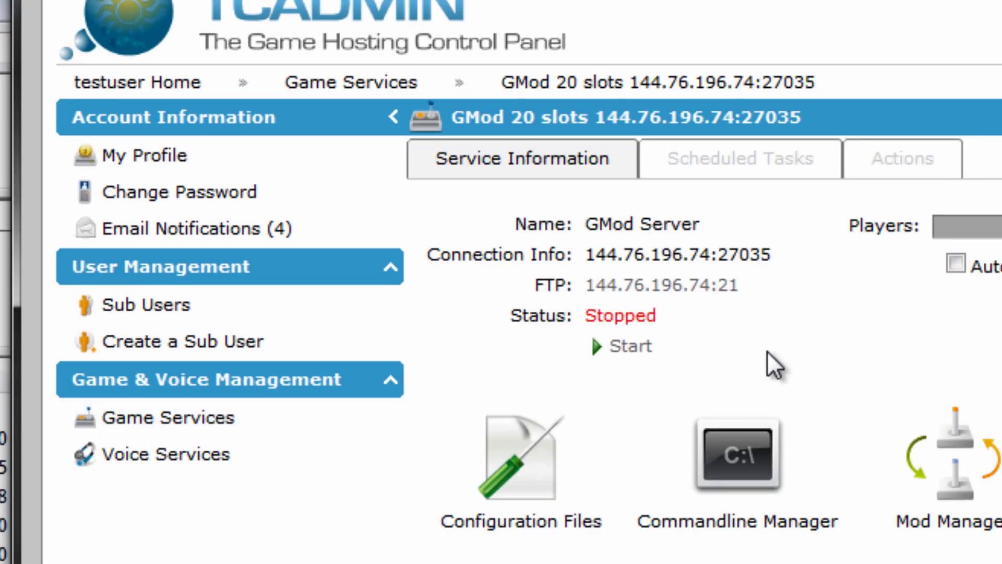
{"action": "left_click_drag", "start_coordinate": [710, 259], "coordinate": [584, 261]}
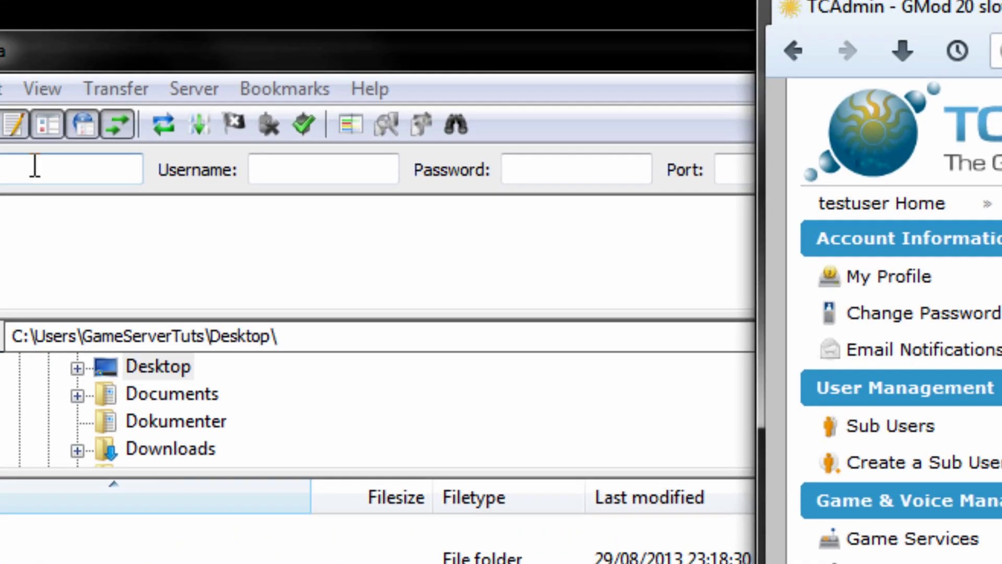
Connect FileZilla to host 144.76.196.74 with the testuser username and password
{"action": "type", "text": "144.76.196.74"}
{"action": "left_click", "coordinate": [477, 196]}
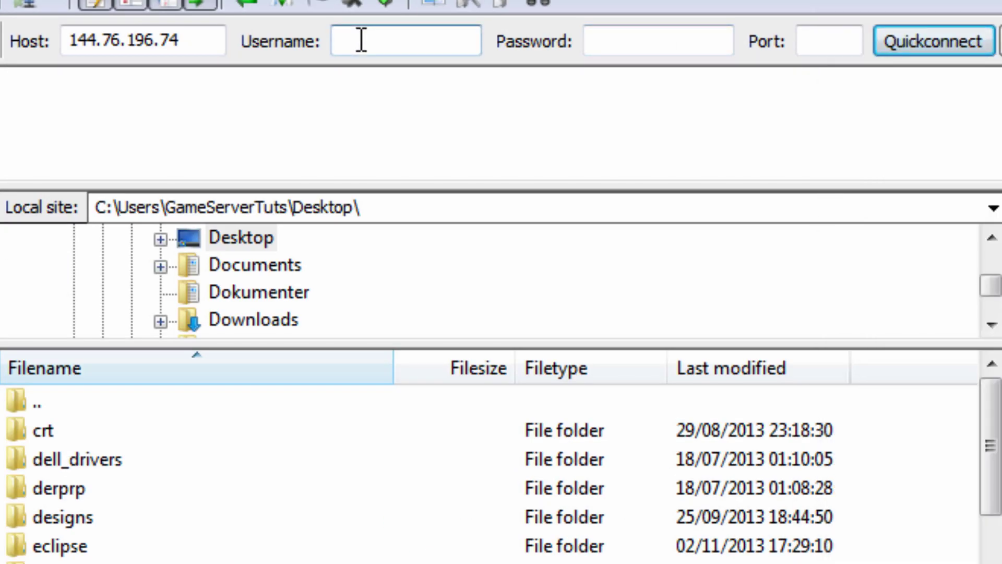
{"action": "left_click", "coordinate": [359, 39]}
{"action": "type", "text": "testuser"}
{"action": "key", "text": "Tab"}
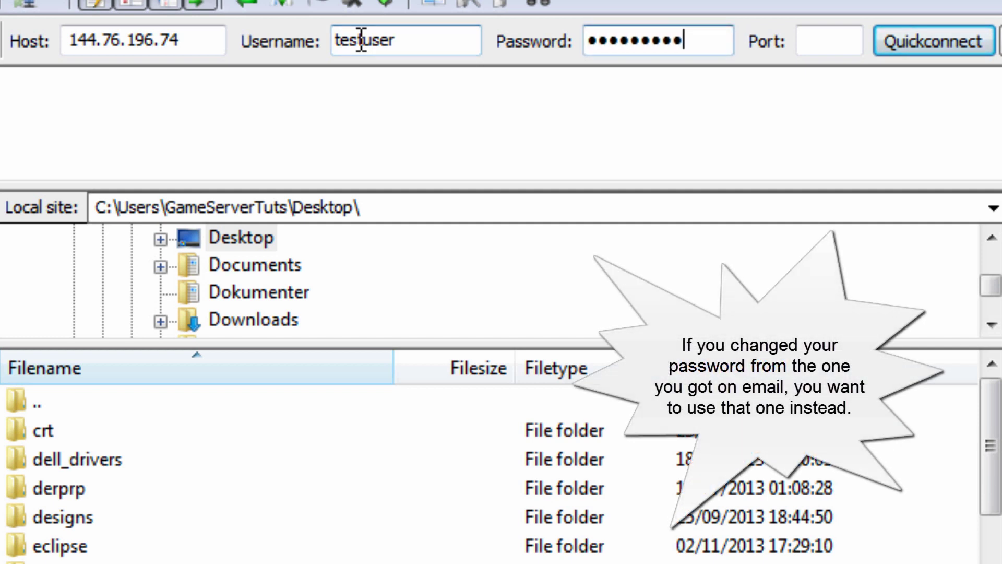
{"action": "left_click", "coordinate": [906, 48]}
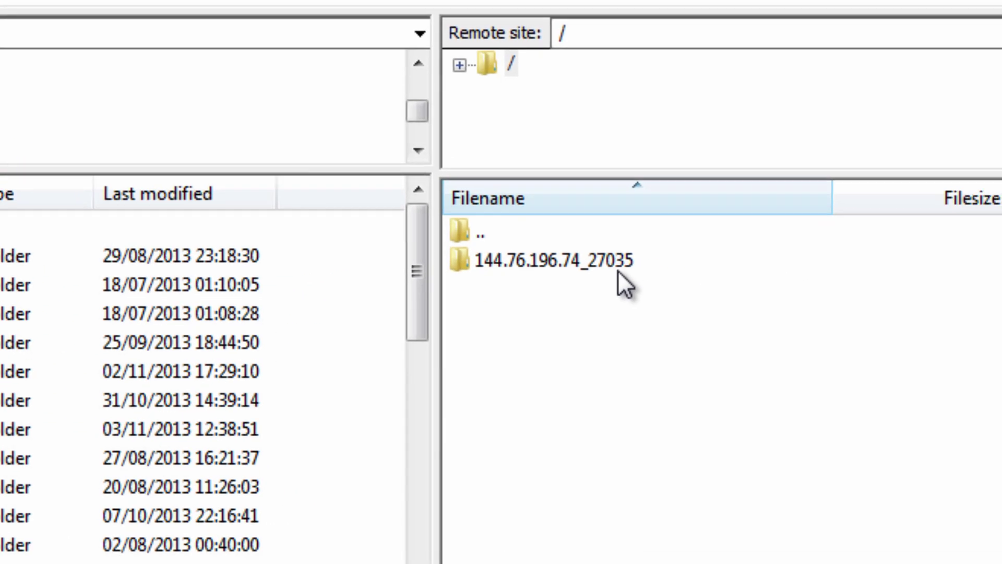
Browse the remote 144.76.196.74_27035/garrysmod folder and its file list
{"action": "double_click", "coordinate": [273, 163]}
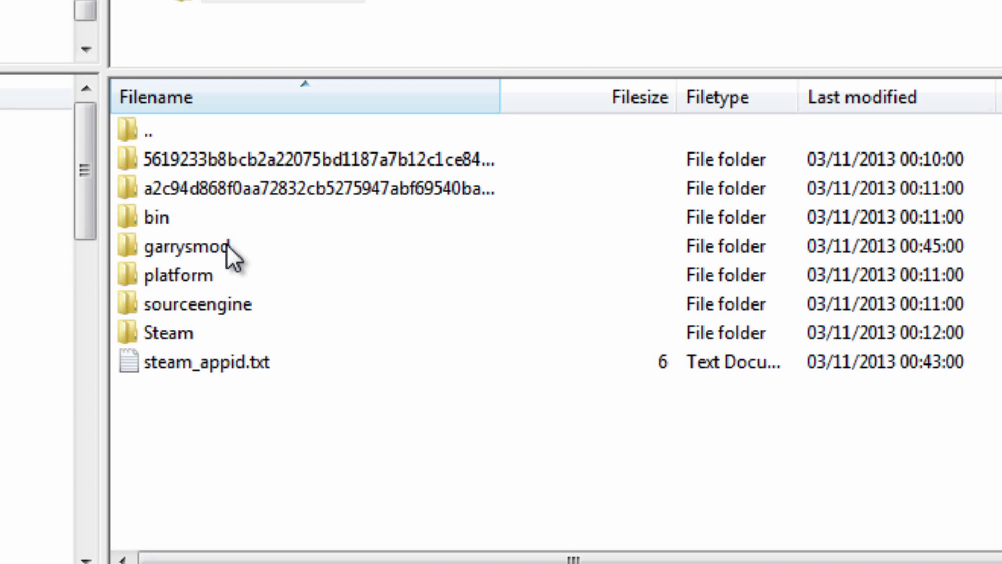
{"action": "double_click", "coordinate": [227, 244]}
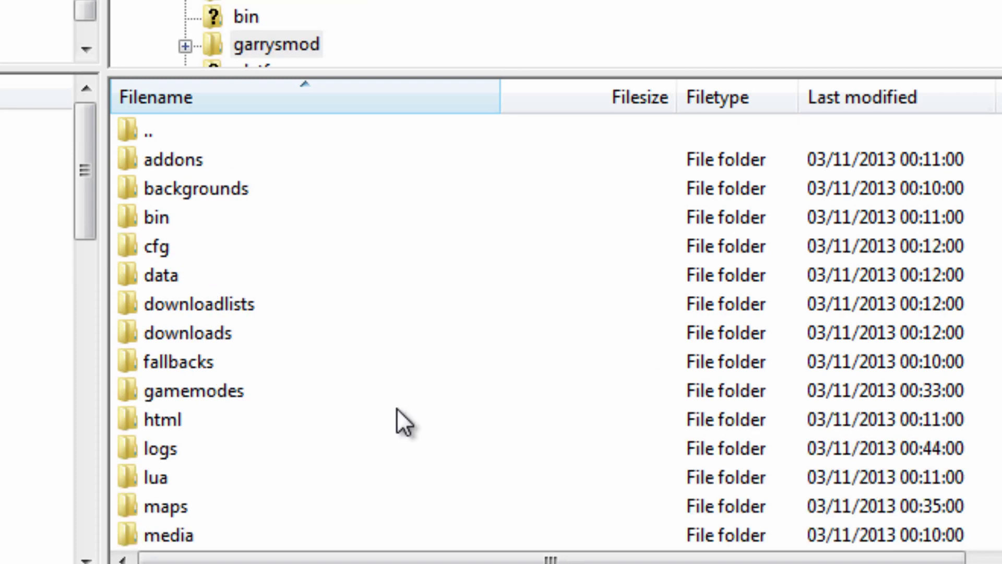
{"action": "left_click", "coordinate": [397, 408]}
{"action": "scroll", "coordinate": [396, 408], "scroll_direction": "down", "scroll_amount": 3}
{"action": "scroll", "coordinate": [396, 408], "scroll_direction": "down", "scroll_amount": 4}
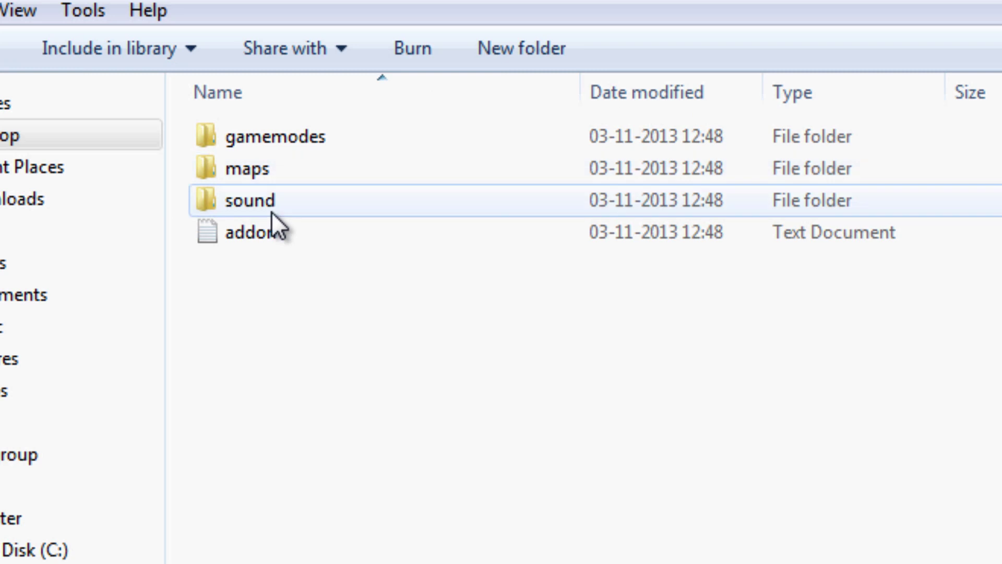
Upload gamemodes, maps and sound to remote garrysmod, skipping existing files like ph_office.bsp
{"action": "left_click", "coordinate": [279, 226]}
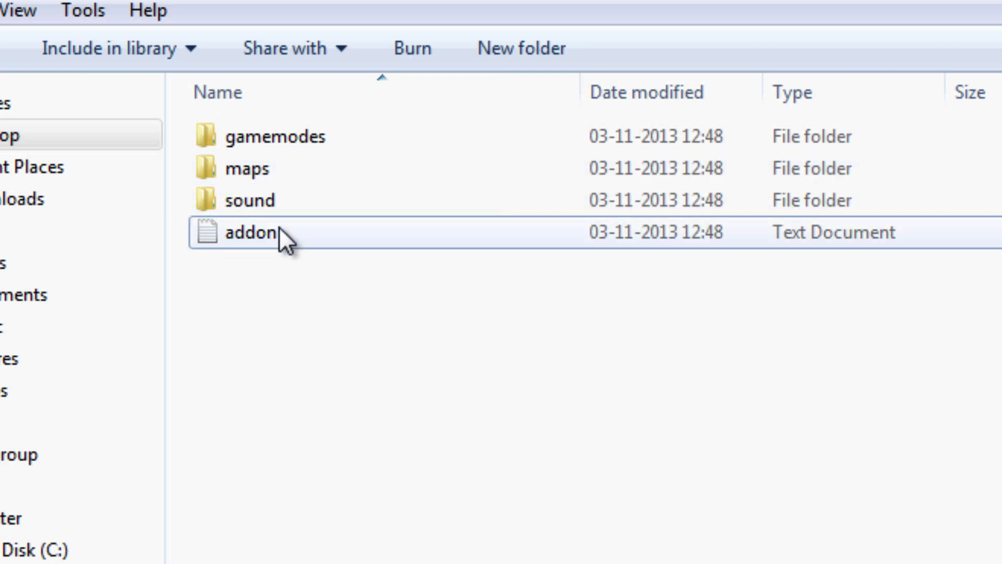
{"action": "left_click", "coordinate": [290, 197], "text": "ctrl"}
{"action": "left_click", "coordinate": [375, 137], "text": "shift"}
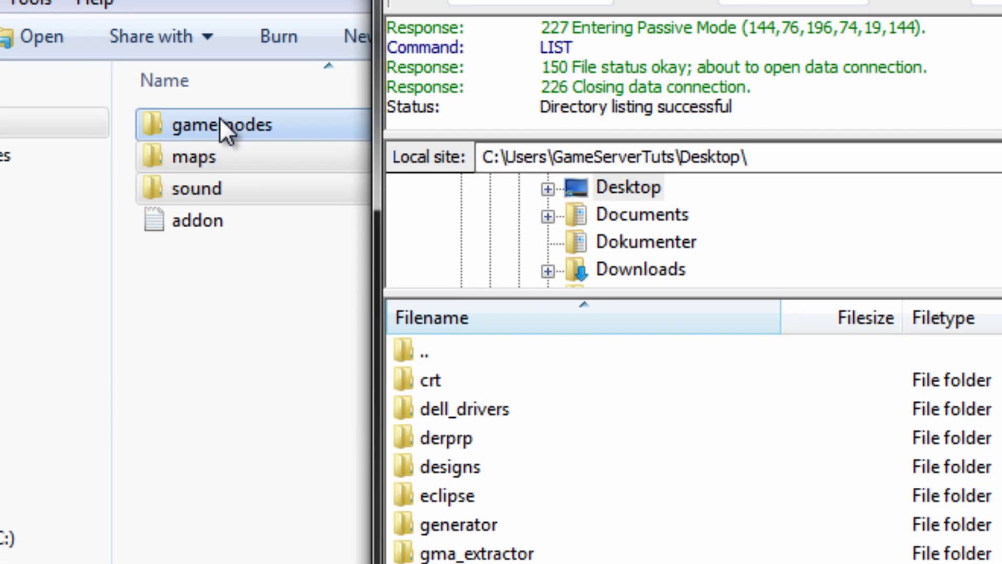
{"action": "left_click_drag", "start_coordinate": [220, 117], "coordinate": [682, 393]}
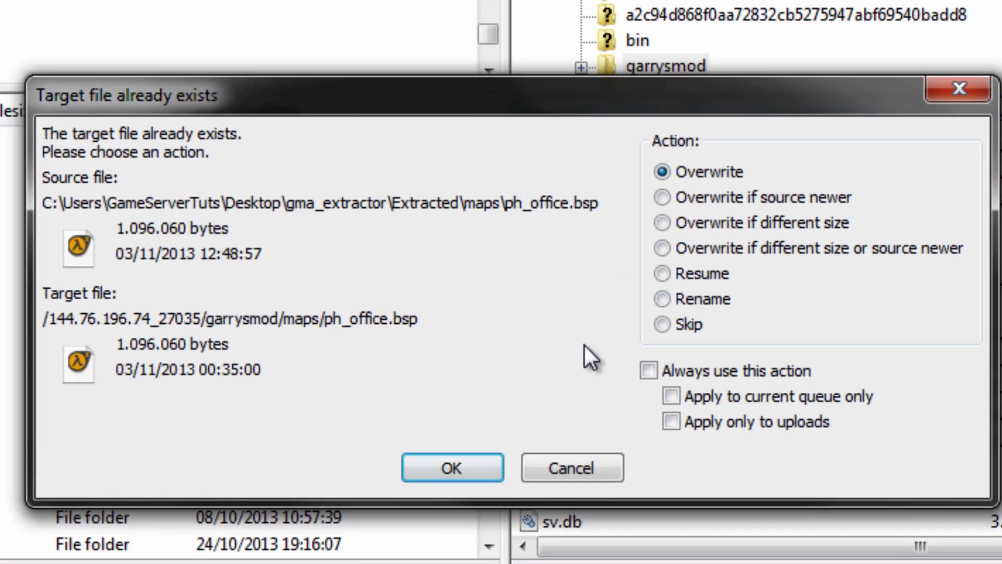
{"action": "left_click", "coordinate": [665, 325]}
{"action": "left_click", "coordinate": [453, 456]}
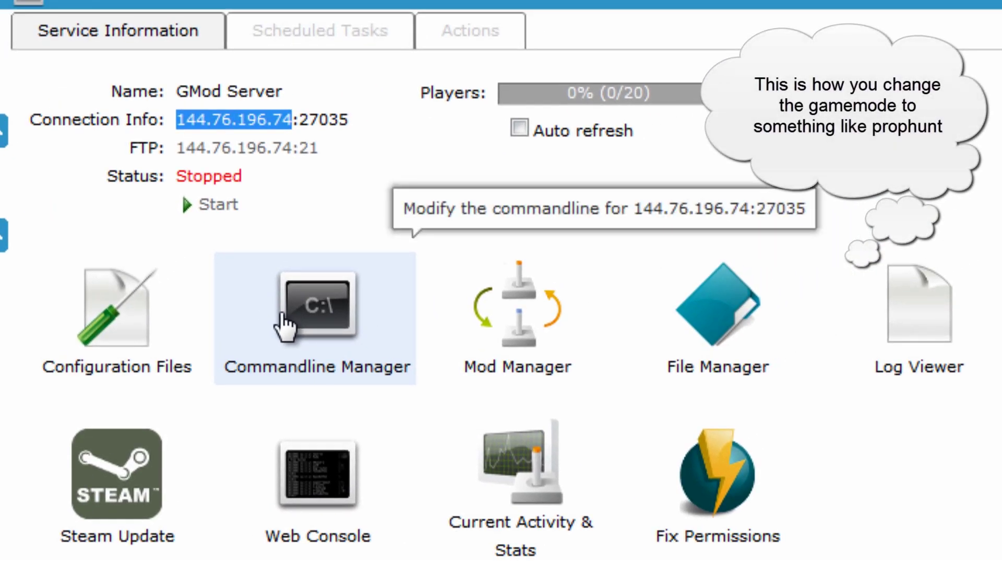
Open the GMod server's Commandline Manager on its Custom Commandlines list
{"action": "left_click", "coordinate": [284, 318]}
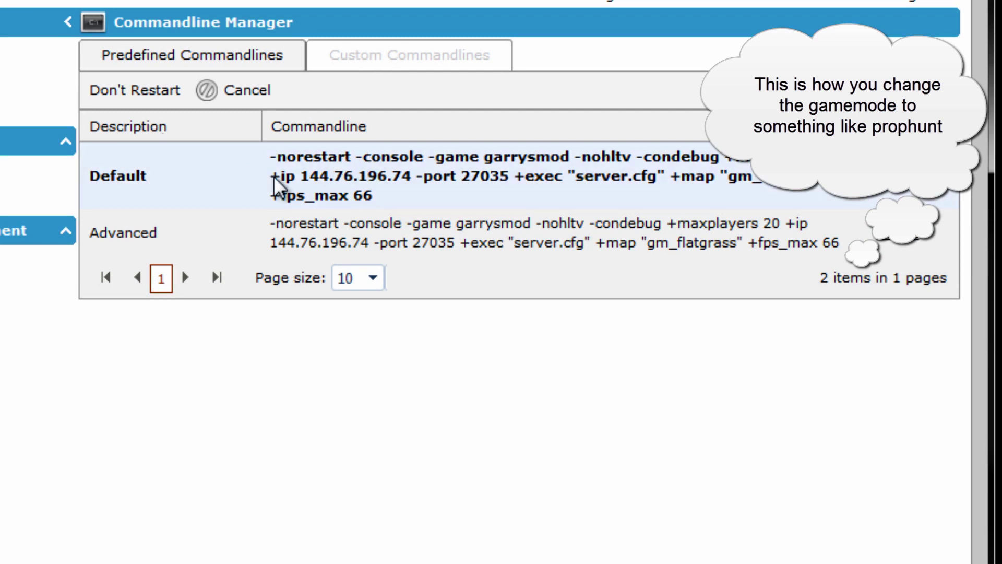
{"action": "left_click", "coordinate": [398, 63]}
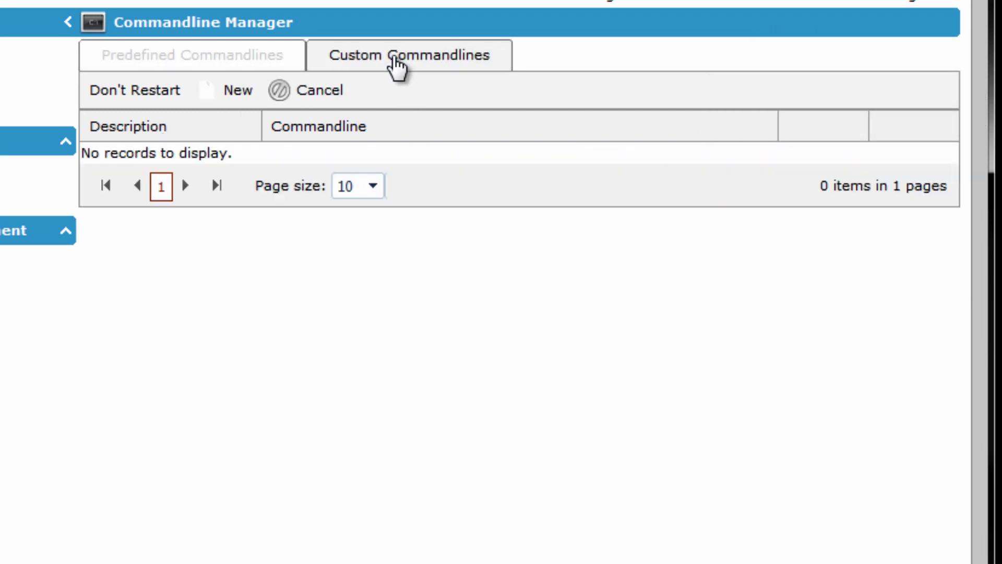
Save a new 'prophunt' commandline with server.cfg, startup map ph_office and gamemode prop_hunt
{"action": "left_click", "coordinate": [233, 88]}
{"action": "type", "text": "prophunt"}
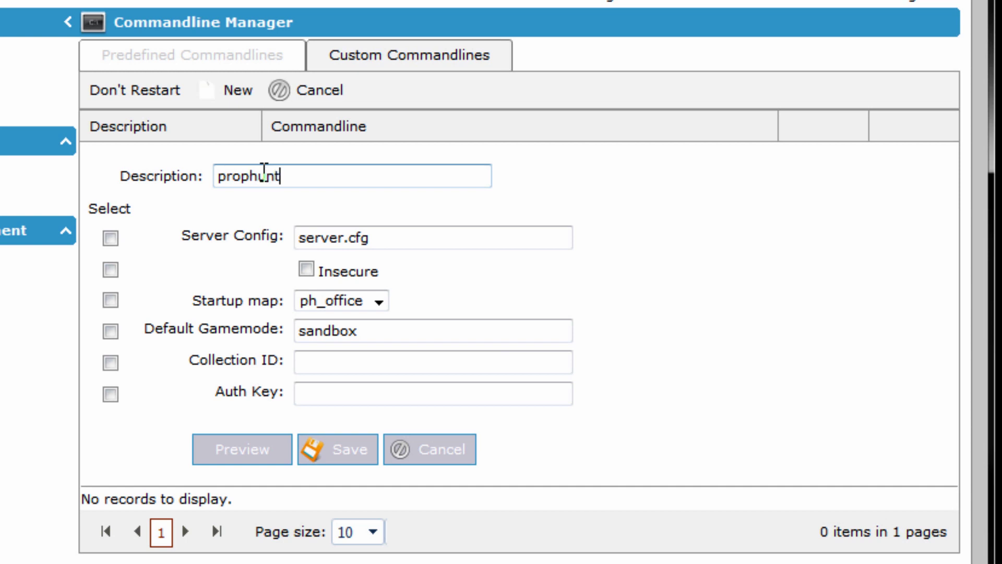
{"action": "left_click", "coordinate": [110, 239]}
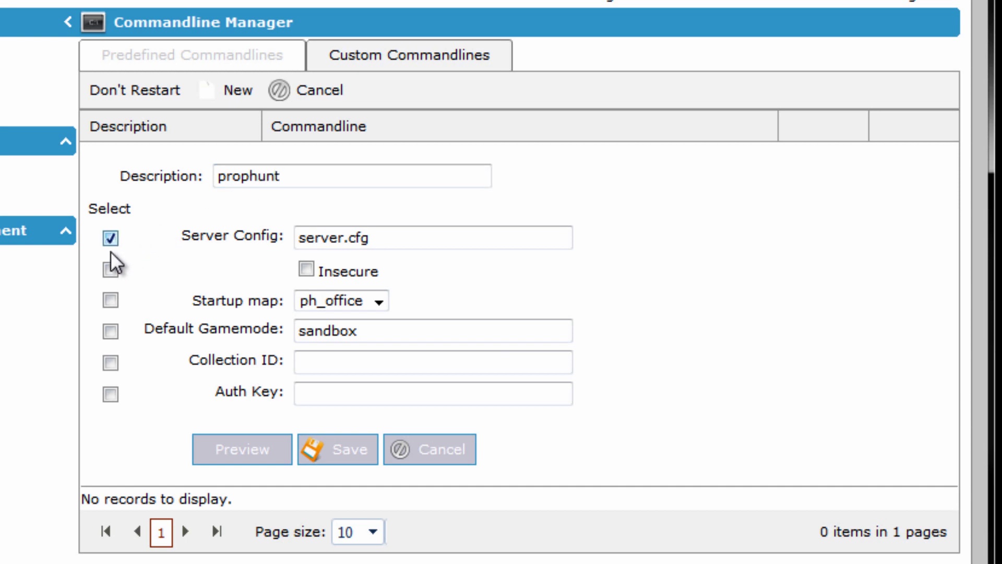
{"action": "left_click", "coordinate": [110, 300]}
{"action": "left_click", "coordinate": [110, 332]}
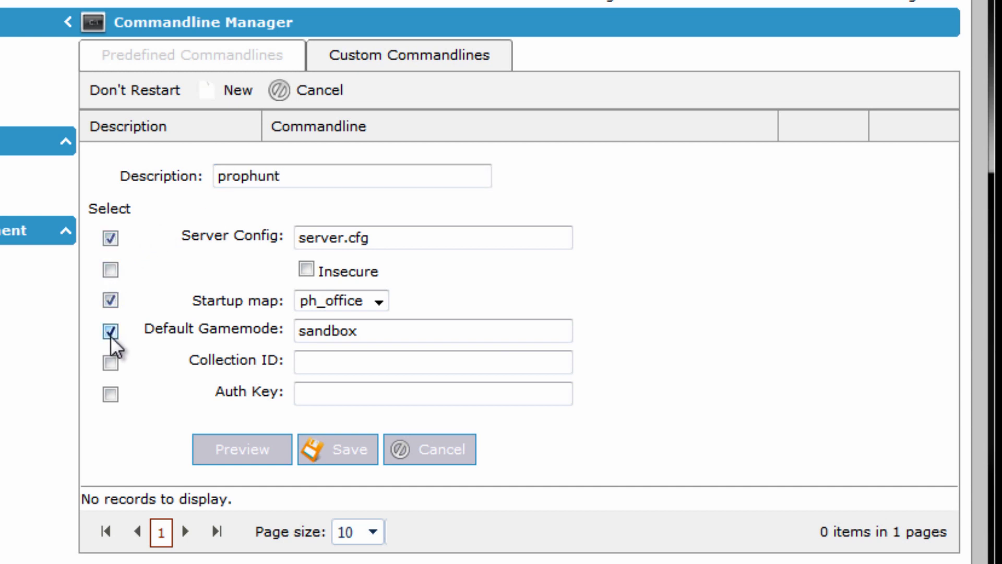
{"action": "left_click", "coordinate": [347, 309]}
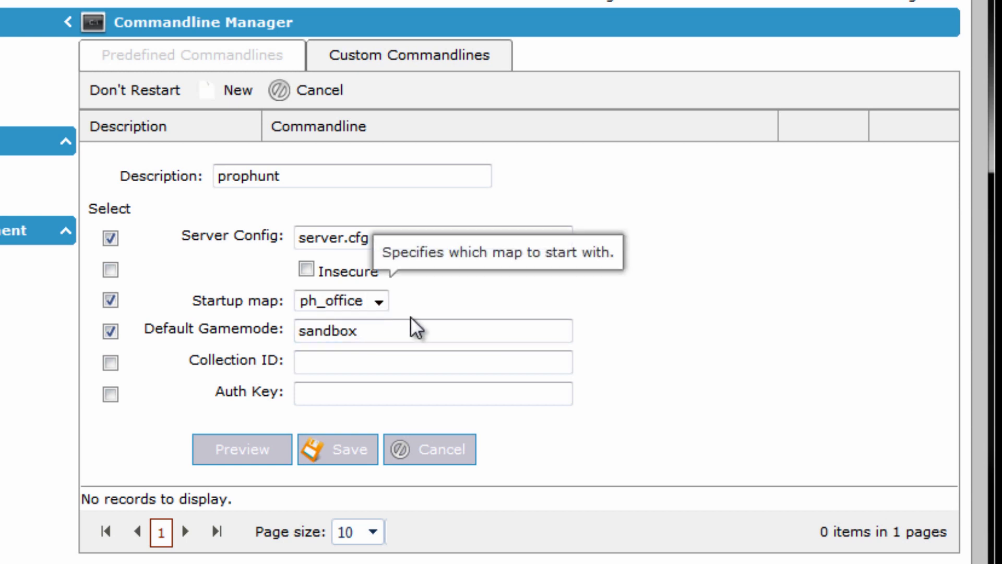
{"action": "left_click_drag", "start_coordinate": [403, 332], "coordinate": [259, 325]}
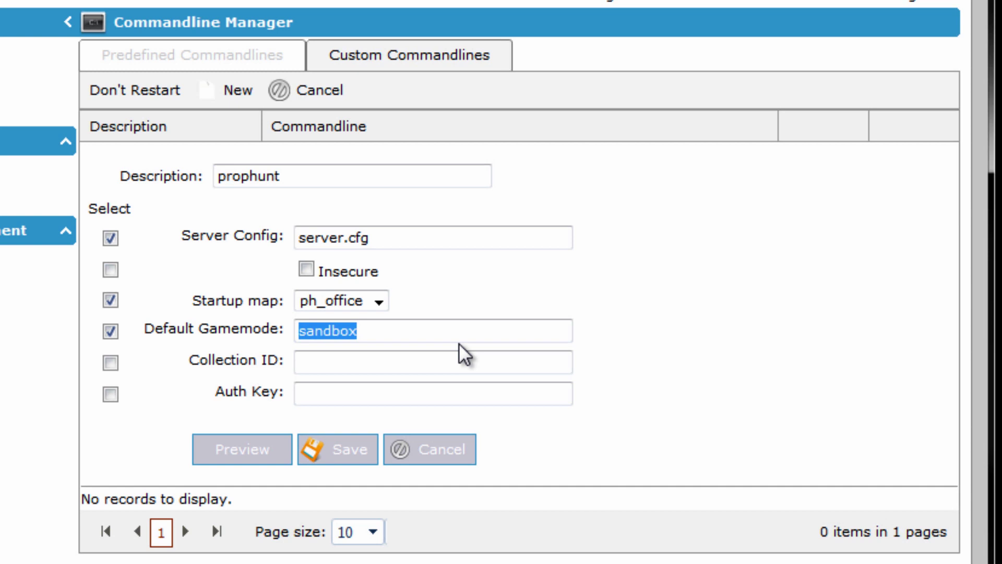
{"action": "type", "text": "prop_hunt"}
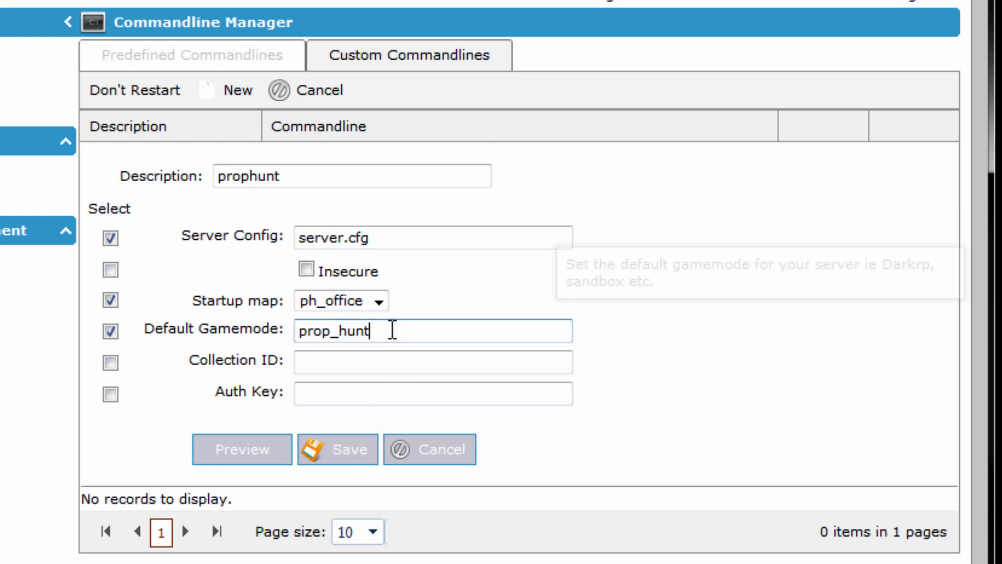
{"action": "left_click", "coordinate": [393, 331]}
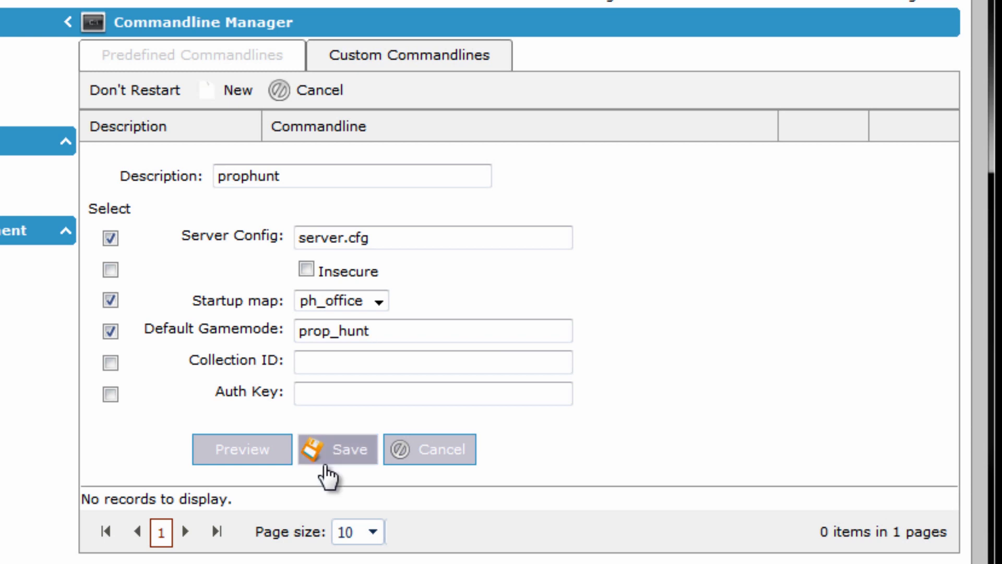
{"action": "left_click", "coordinate": [325, 466]}
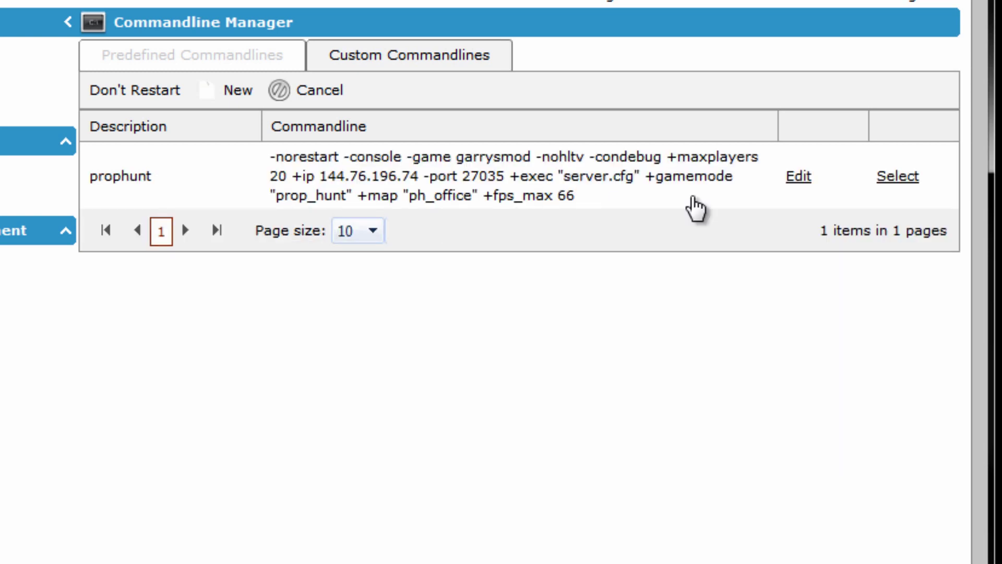
{"action": "left_click", "coordinate": [908, 179]}
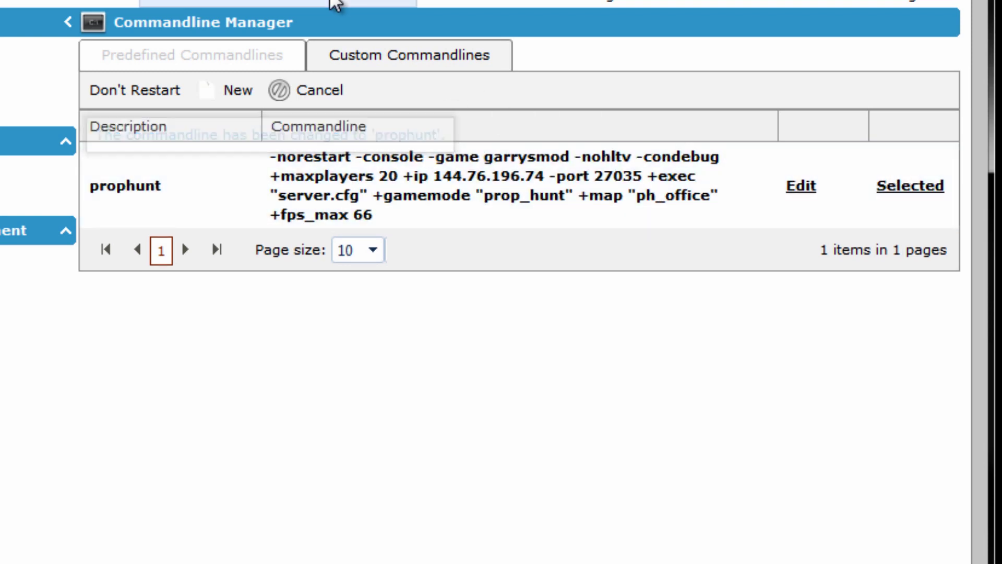
{"action": "left_click", "coordinate": [334, 4]}
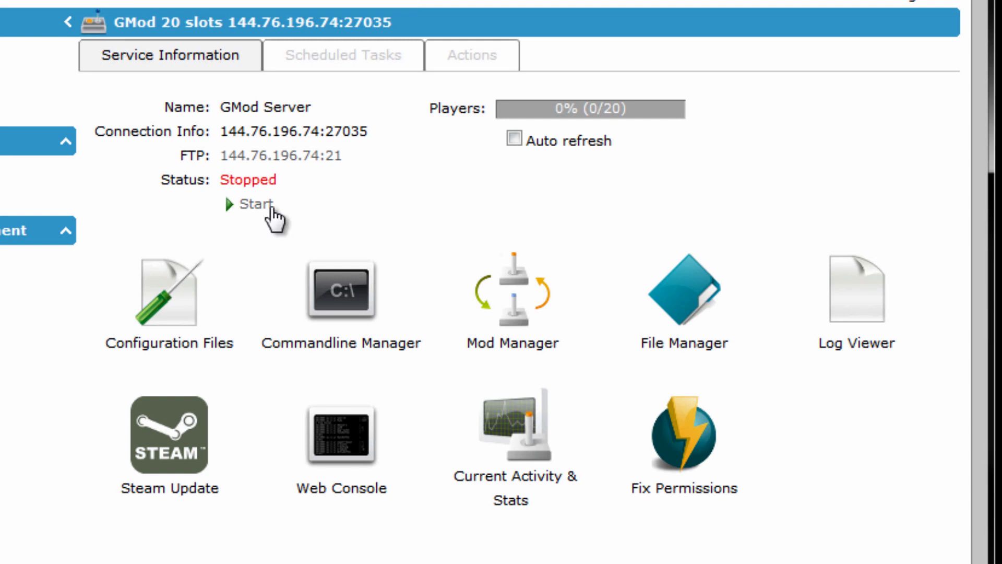
{"action": "left_click", "coordinate": [257, 204]}
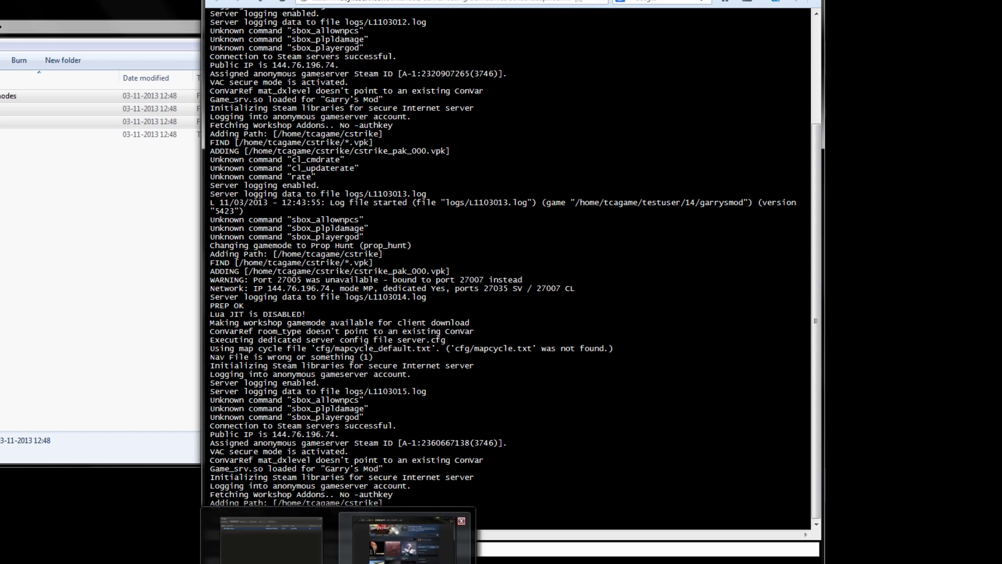
{"action": "left_click", "coordinate": [287, 548]}
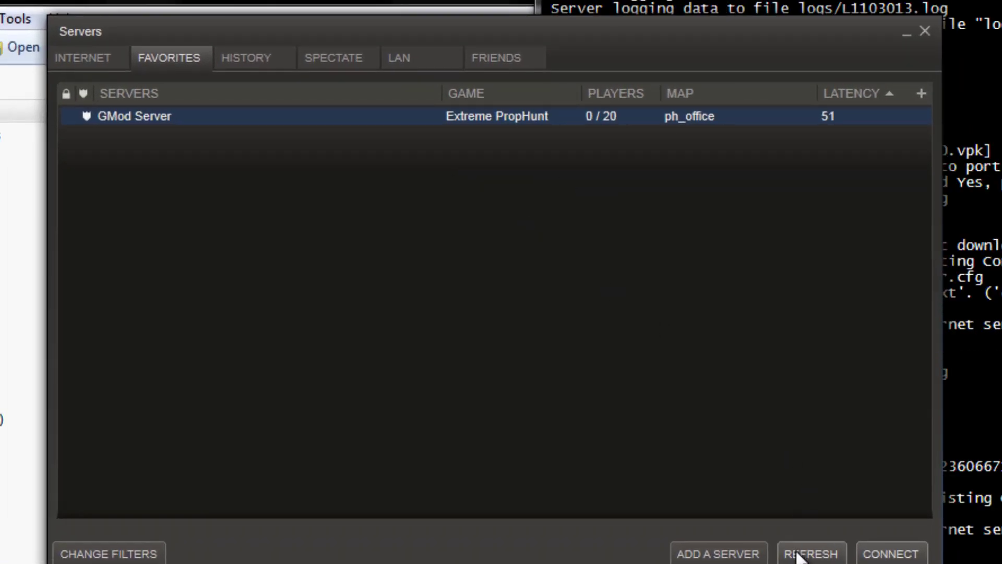
Refresh Steam favourites to confirm GMod Server runs Extreme PropHunt on ph_office, then minimise the browser
{"action": "left_click", "coordinate": [808, 554]}
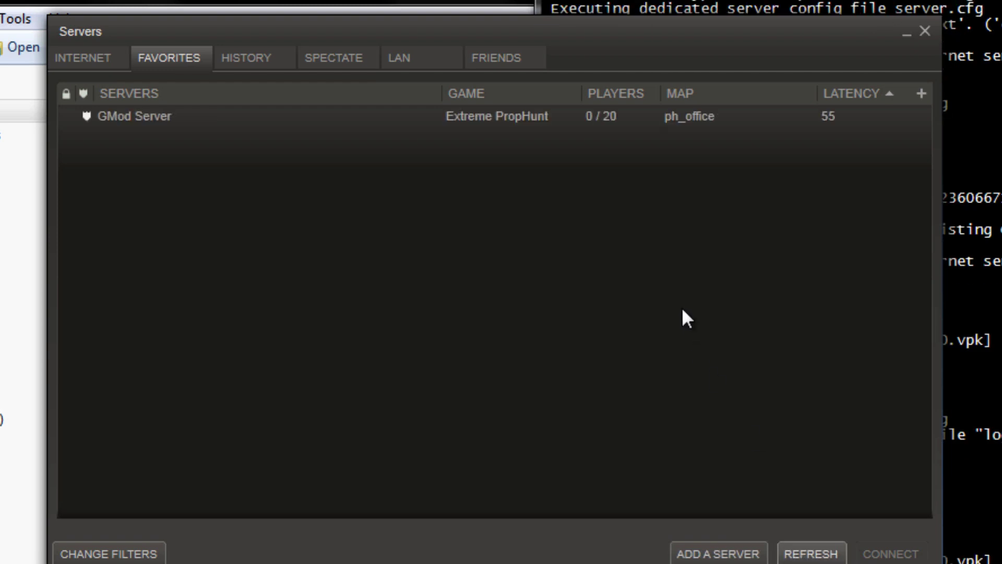
{"action": "left_click", "coordinate": [490, 115]}
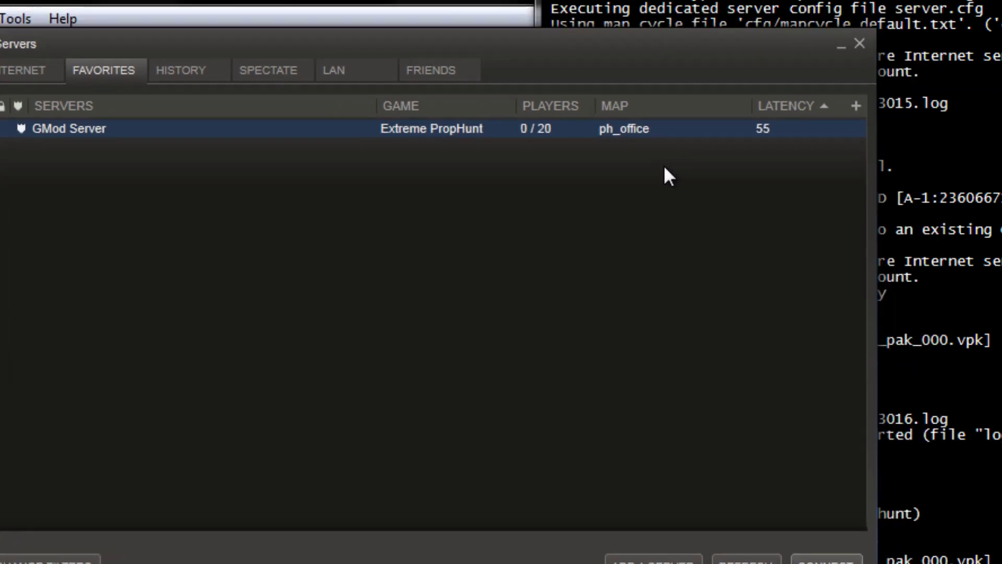
{"action": "left_click_drag", "start_coordinate": [551, 64], "coordinate": [474, 64]}
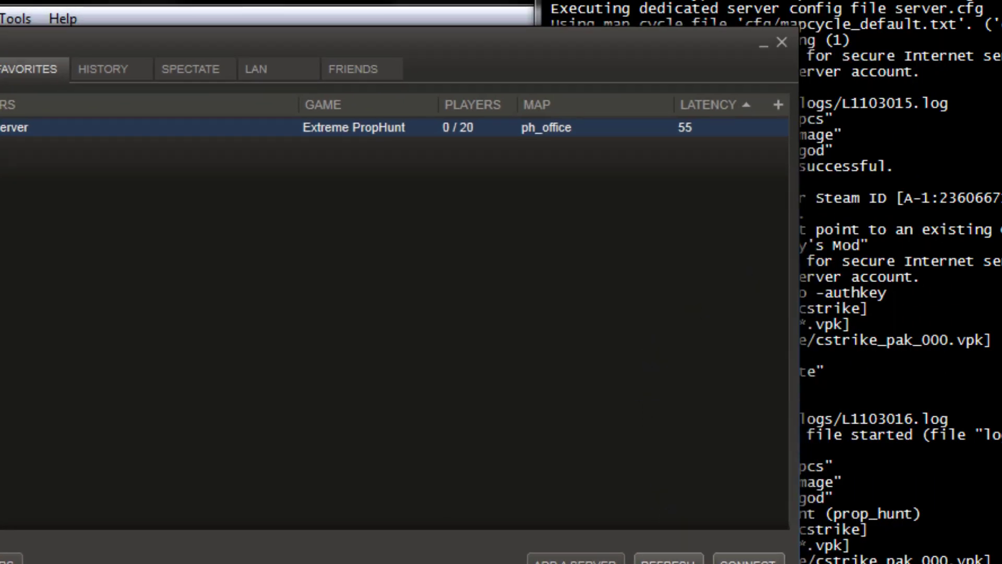
{"action": "left_click", "coordinate": [668, 559]}
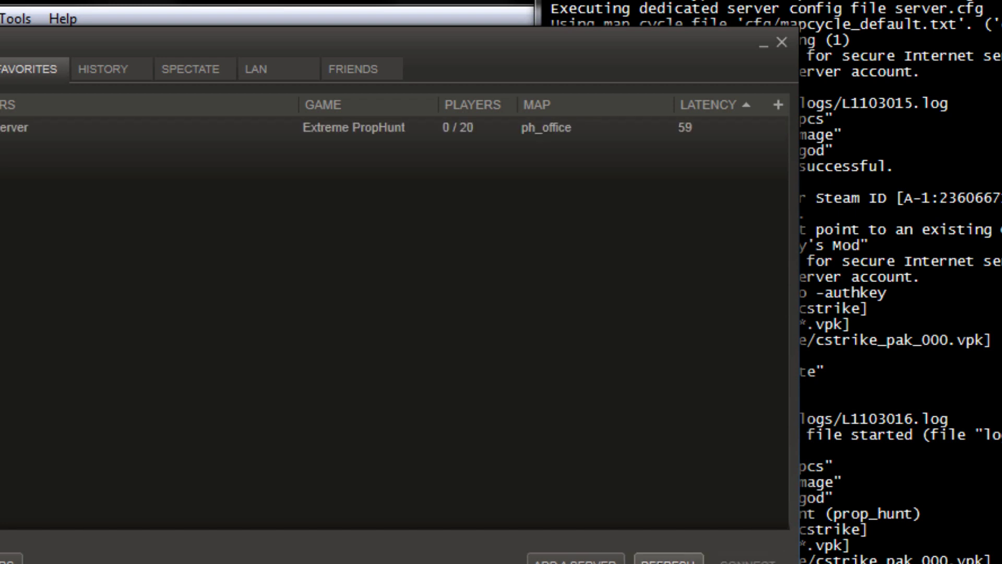
{"action": "left_click", "coordinate": [759, 46]}
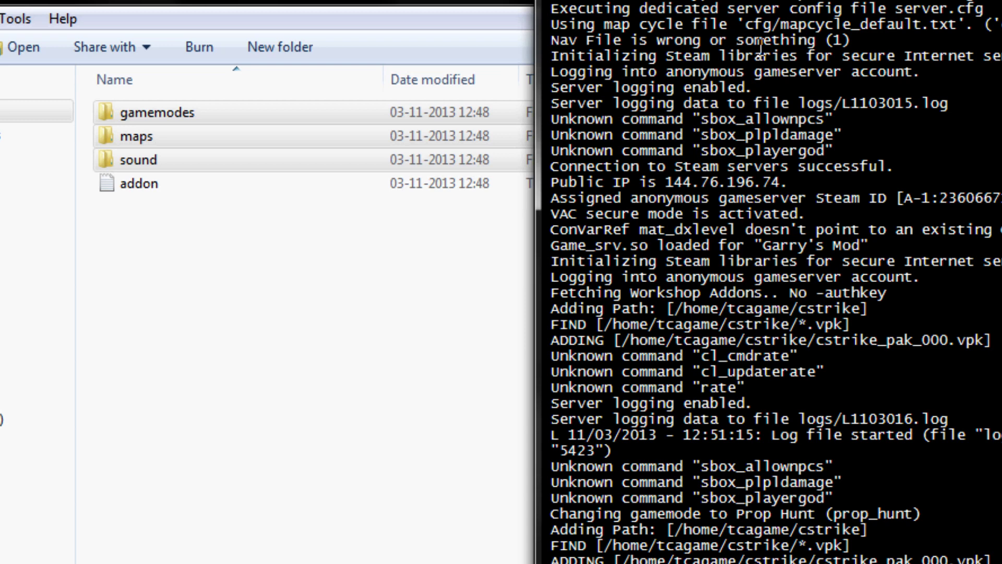